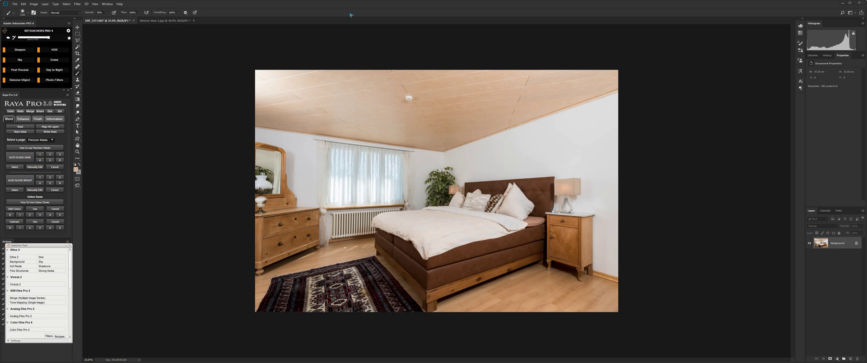
Step: Add a new layer above the bedroom photo's background and set its blend mode to Multiply
{"action": "key", "text": "z"}
{"action": "mouse_move", "coordinate": [283, 92]}
{"action": "left_mouse_down"}
{"action": "mouse_move", "coordinate": [385, 160]}
{"action": "mouse_move", "coordinate": [283, 175]}
{"action": "left_mouse_up"}
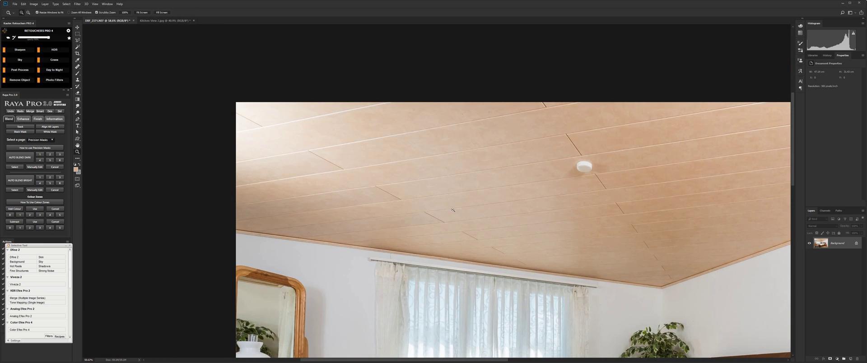
{"action": "left_click_drag", "start_coordinate": [453, 210], "coordinate": [263, 66]}
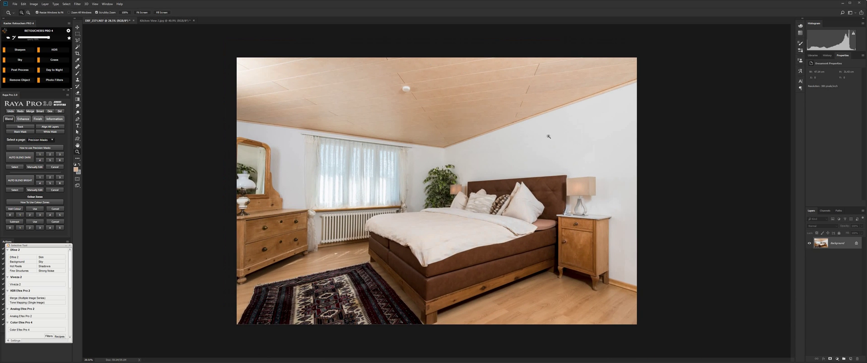
{"action": "key", "text": "ctrl+shift+n"}
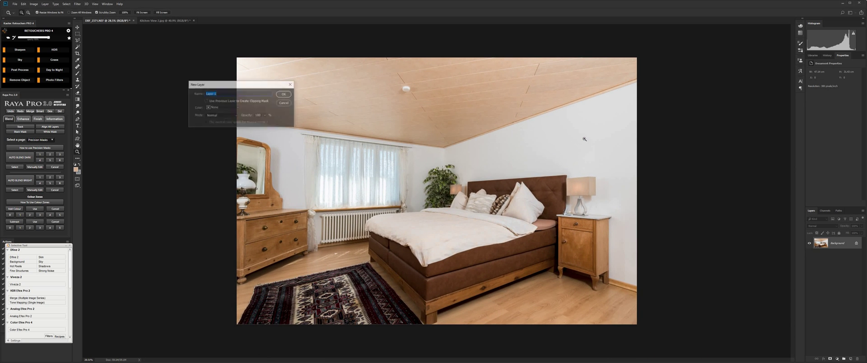
{"action": "key", "text": "Return"}
{"action": "left_click", "coordinate": [830, 227]}
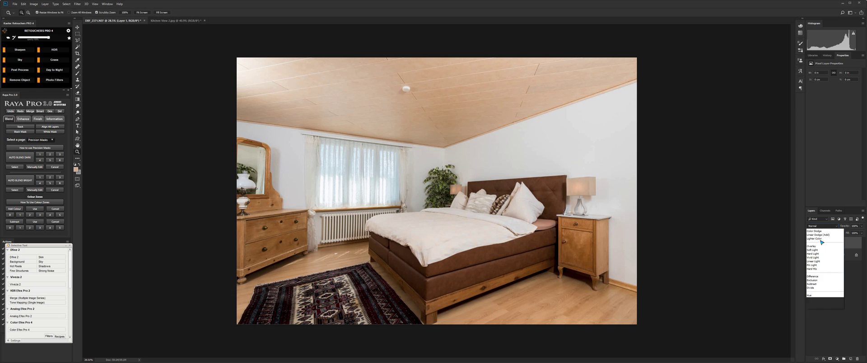
{"action": "left_click", "coordinate": [819, 246]}
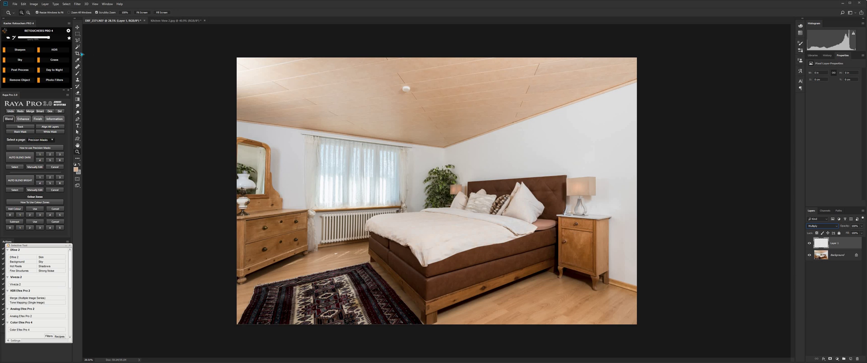
Step: Paint over the overexposed patches of the bedroom's wooden ceiling with the Brush tool, using a smaller brush
{"action": "left_click", "coordinate": [77, 74]}
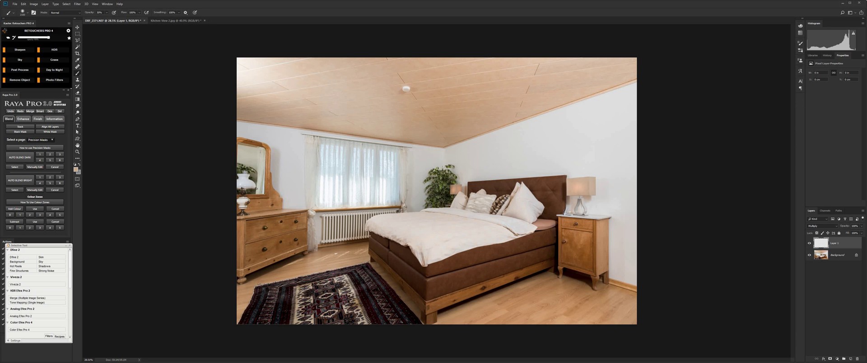
{"action": "left_click", "coordinate": [263, 65]}
{"action": "key", "text": "bracketleft"}
{"action": "key", "text": "bracketleft"}
{"action": "key", "text": "bracketleft"}
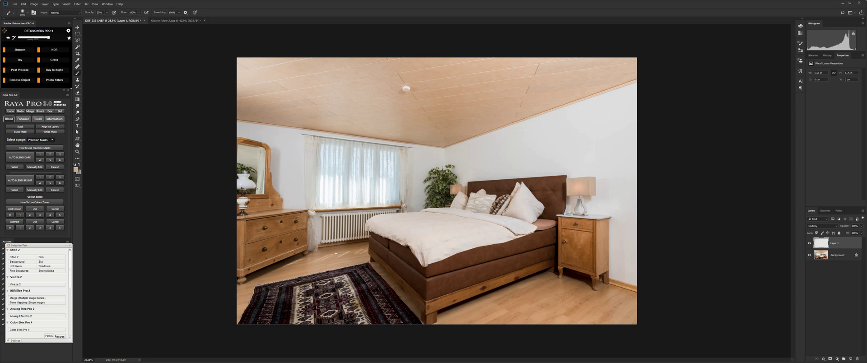
{"action": "left_click", "coordinate": [270, 62]}
{"action": "left_click", "coordinate": [343, 74]}
{"action": "left_click", "coordinate": [366, 81]}
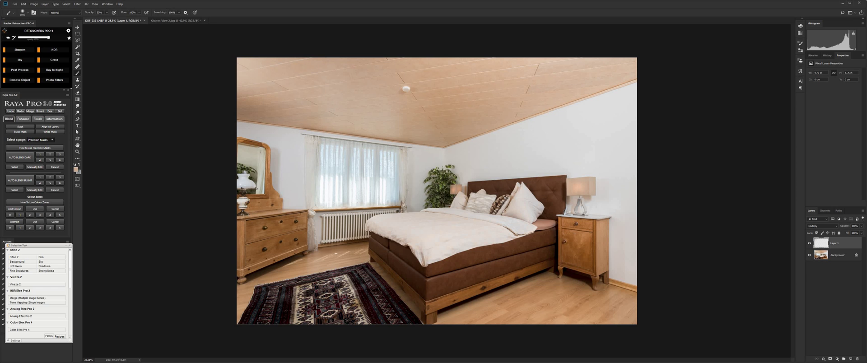
{"action": "left_click_drag", "start_coordinate": [529, 72], "coordinate": [590, 68]}
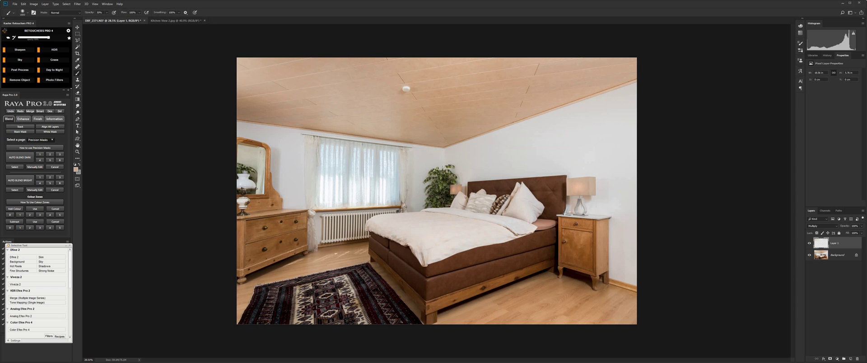
Step: Sample a darker wood tone from the ceiling's edge and paint it over the remaining bright ceiling patches
{"action": "left_click", "coordinate": [242, 105], "text": "alt"}
{"action": "left_click", "coordinate": [248, 72]}
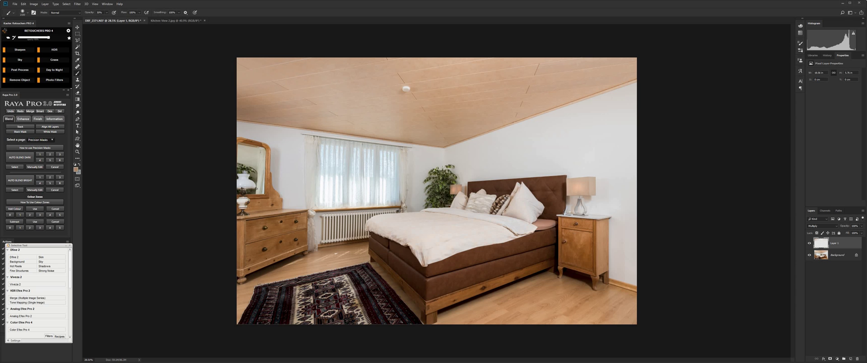
{"action": "left_click", "coordinate": [276, 73]}
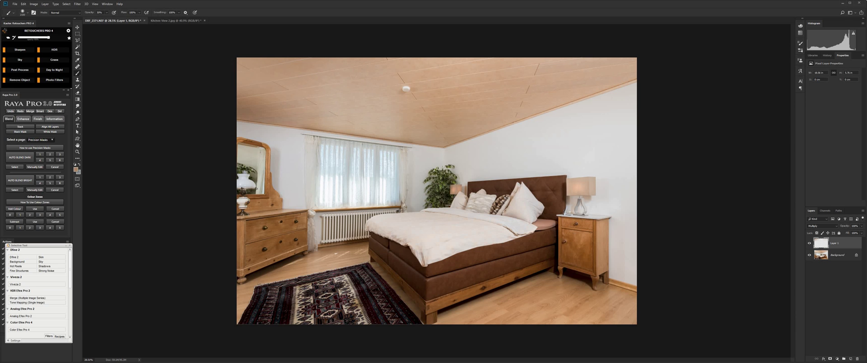
{"action": "left_click", "coordinate": [382, 85]}
{"action": "scroll", "coordinate": [223, 101], "scroll_direction": "down", "scroll_amount": 5}
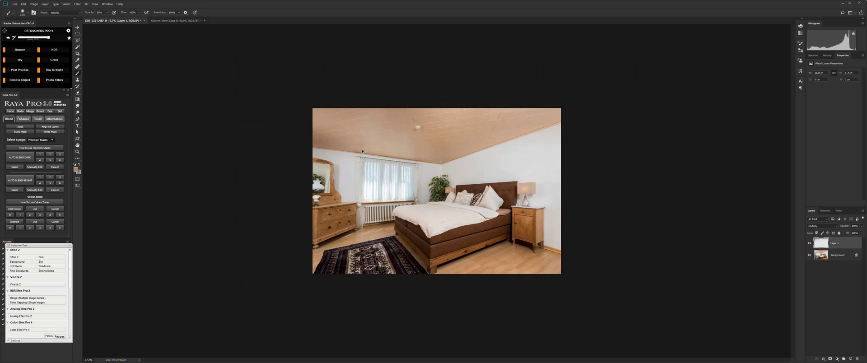
{"action": "scroll", "coordinate": [469, 217], "scroll_direction": "down", "scroll_amount": 3}
{"action": "scroll", "coordinate": [470, 217], "scroll_direction": "up", "scroll_amount": 3}
{"action": "scroll", "coordinate": [470, 217], "scroll_direction": "up", "scroll_amount": 1}
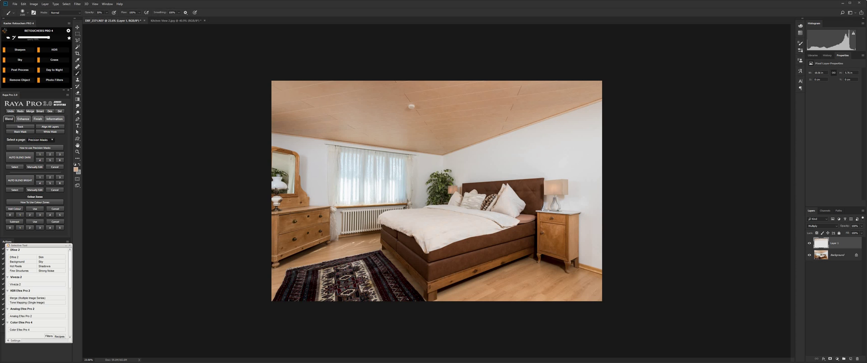
Step: Switch to the kitchen photo and add a new layer with the Multiply blend mode
{"action": "left_click", "coordinate": [162, 19]}
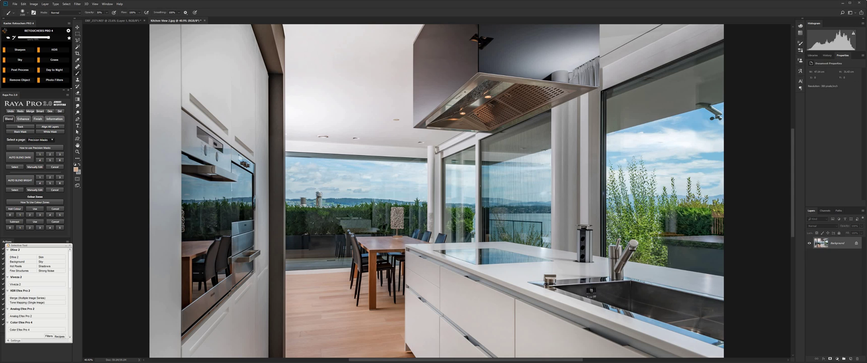
{"action": "key", "text": "z"}
{"action": "left_click", "coordinate": [402, 159], "text": "alt"}
{"action": "left_click", "coordinate": [402, 159], "text": "alt"}
{"action": "left_click", "coordinate": [560, 249], "text": "alt"}
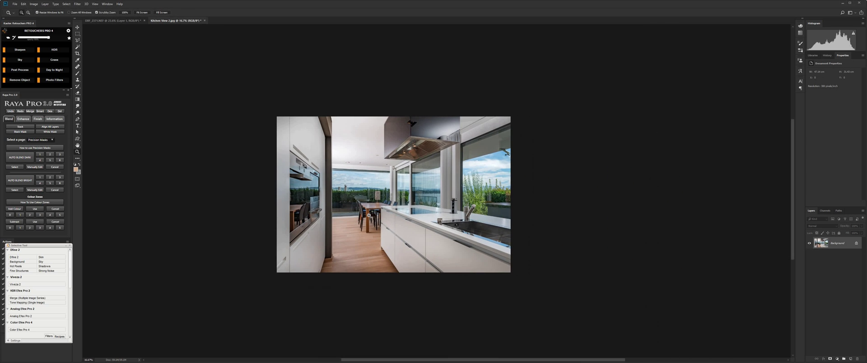
{"action": "left_click_drag", "start_coordinate": [373, 209], "coordinate": [399, 210]}
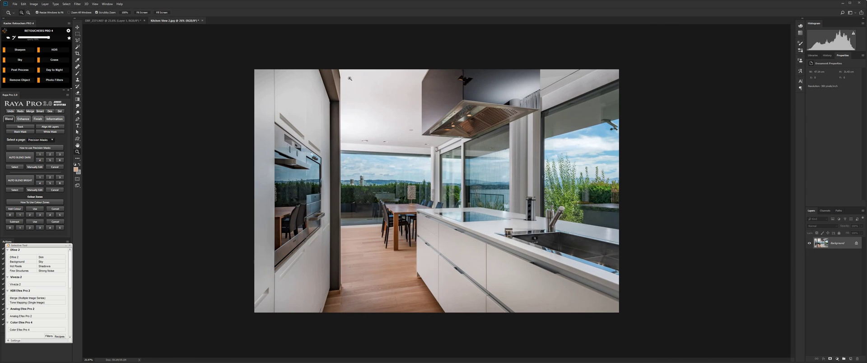
{"action": "left_click", "coordinate": [379, 88]}
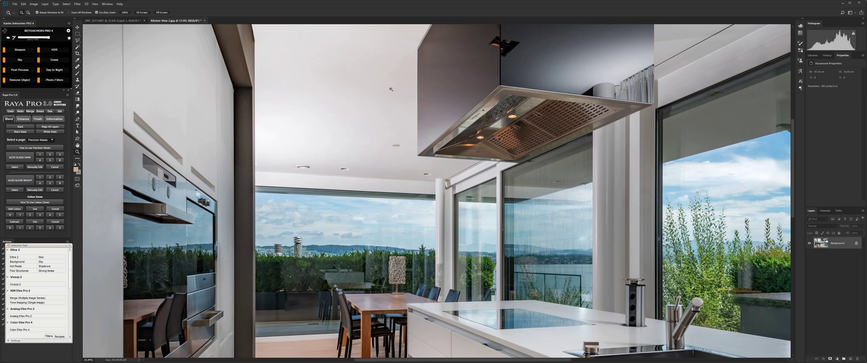
{"action": "key", "text": "ctrl+shift+alt+n"}
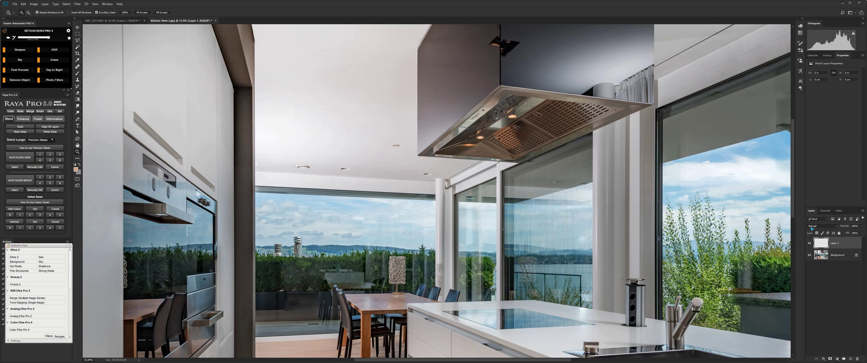
{"action": "left_click", "coordinate": [813, 226]}
{"action": "left_click", "coordinate": [815, 247]}
Step: Outline the kitchen ceiling between the dark pillar and the range hood with the Polygonal Lasso tool
{"action": "left_click_drag", "start_coordinate": [263, 59], "coordinate": [262, 84]}
{"action": "key", "text": "l"}
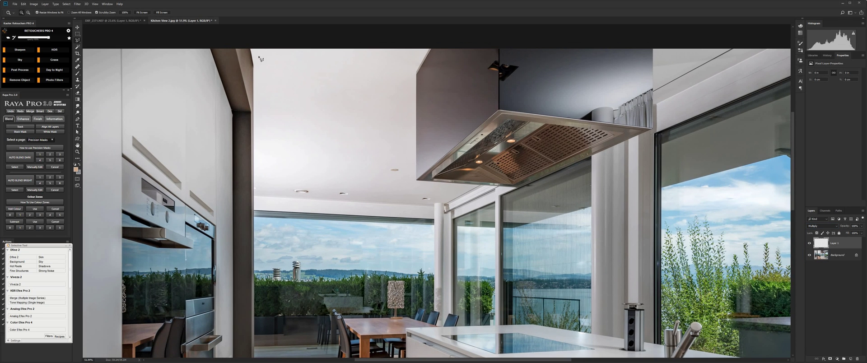
{"action": "left_click", "coordinate": [250, 47]}
{"action": "left_click", "coordinate": [253, 65]}
{"action": "mouse_move", "coordinate": [253, 156]}
{"action": "left_mouse_down"}
{"action": "mouse_move", "coordinate": [253, 69]}
{"action": "mouse_move", "coordinate": [257, 199]}
{"action": "mouse_move", "coordinate": [447, 208]}
{"action": "left_mouse_up"}
{"action": "mouse_move", "coordinate": [485, 188]}
{"action": "left_mouse_down"}
{"action": "mouse_move", "coordinate": [418, 182]}
{"action": "mouse_move", "coordinate": [417, 71]}
{"action": "mouse_move", "coordinate": [434, 41]}
{"action": "mouse_move", "coordinate": [314, 34]}
{"action": "mouse_move", "coordinate": [341, 62]}
{"action": "left_mouse_up"}
Step: Brush a light grey sampled from the ceiling over its bright areas within the selection, then deselect
{"action": "key", "text": "b"}
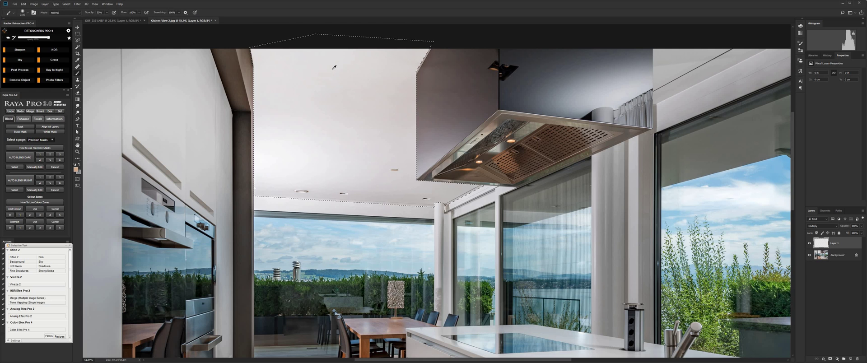
{"action": "left_click", "coordinate": [339, 90], "text": "alt"}
{"action": "left_click", "coordinate": [349, 142], "text": "alt"}
{"action": "mouse_move", "coordinate": [280, 115]}
{"action": "left_mouse_down"}
{"action": "mouse_move", "coordinate": [292, 110]}
{"action": "mouse_move", "coordinate": [283, 158]}
{"action": "left_mouse_up"}
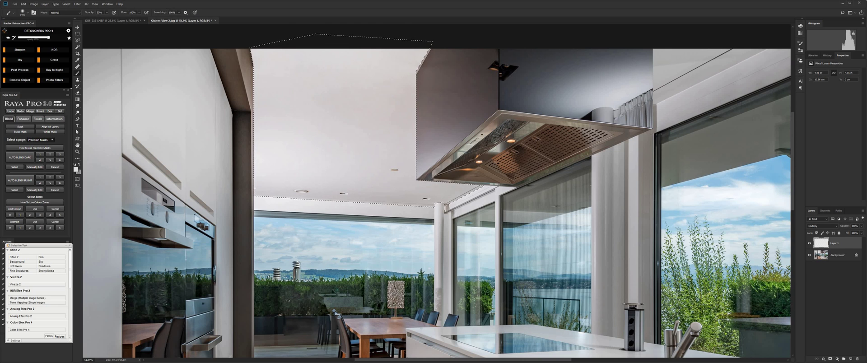
{"action": "left_click_drag", "start_coordinate": [353, 135], "coordinate": [397, 144]}
{"action": "key", "text": "bracketleft"}
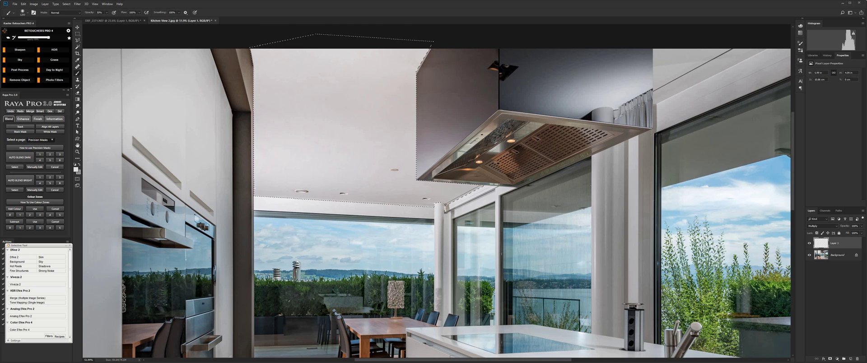
{"action": "key", "text": "bracketleft"}
{"action": "key", "text": "bracketleft"}
{"action": "key", "text": "ctrl+d"}
{"action": "scroll", "coordinate": [350, 123], "scroll_direction": "down", "scroll_amount": 11}
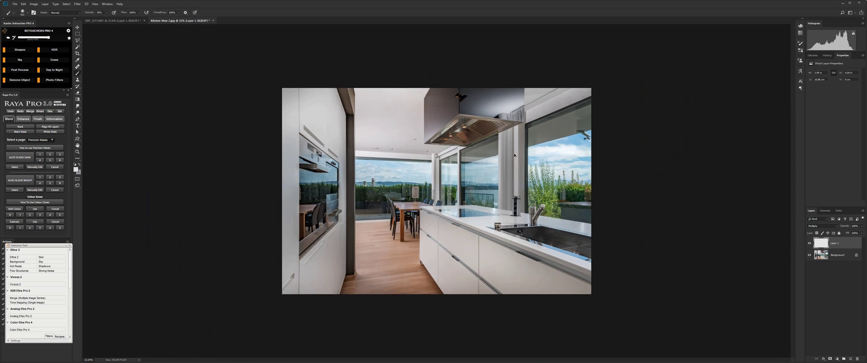
Step: Reselect the kitchen ceiling, paint over its bright area with a larger brush and clear the selection
{"action": "scroll", "coordinate": [337, 118], "scroll_direction": "up", "scroll_amount": 7}
{"action": "key", "text": "ctrl+shift+d"}
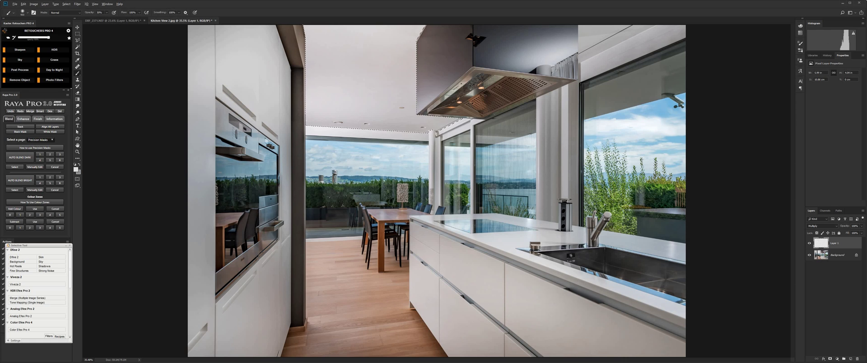
{"action": "key", "text": "bracketright"}
{"action": "key", "text": "bracketright"}
{"action": "key", "text": "bracketright"}
{"action": "key", "text": "bracketright"}
{"action": "key", "text": "bracketright"}
{"action": "key", "text": "bracketright"}
{"action": "key", "text": "bracketright"}
{"action": "key", "text": "bracketright"}
{"action": "key", "text": "bracketright"}
{"action": "key", "text": "bracketright"}
{"action": "left_click_drag", "start_coordinate": [318, 106], "coordinate": [324, 103]}
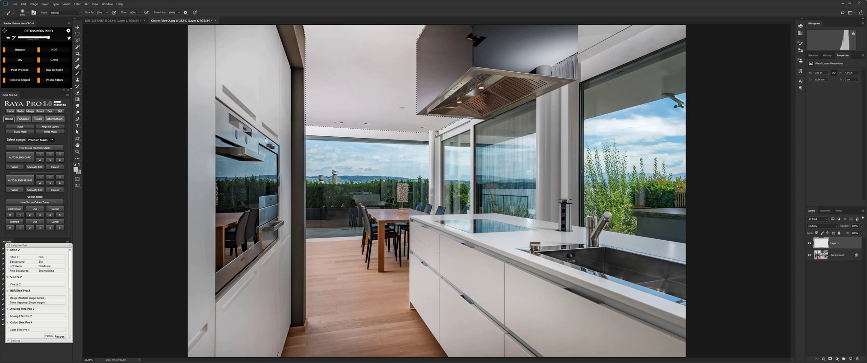
{"action": "key", "text": "ctrl+d"}
{"action": "scroll", "coordinate": [496, 125], "scroll_direction": "down", "scroll_amount": 9}
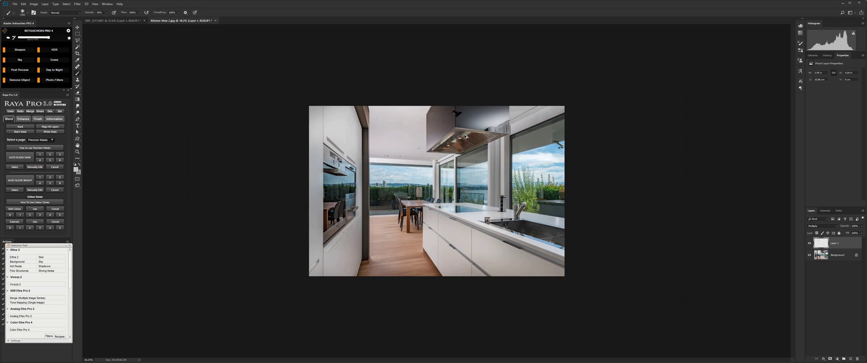
{"action": "scroll", "coordinate": [497, 125], "scroll_direction": "up", "scroll_amount": 6}
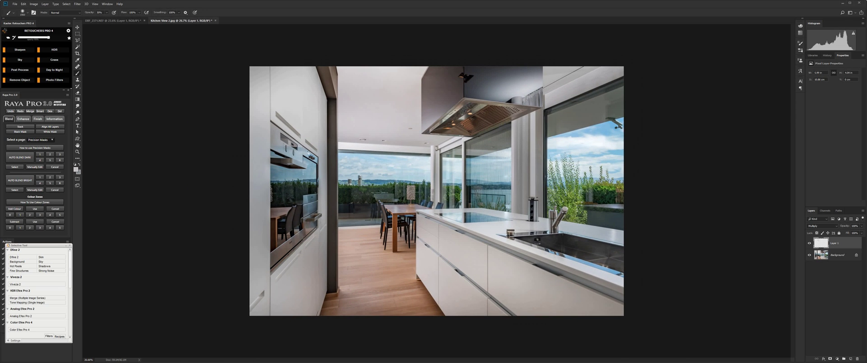
Step: Add another new layer above Layer 1 for retouching the range hood
{"action": "key", "text": "z"}
{"action": "left_click", "coordinate": [420, 141]}
{"action": "left_click", "coordinate": [419, 141]}
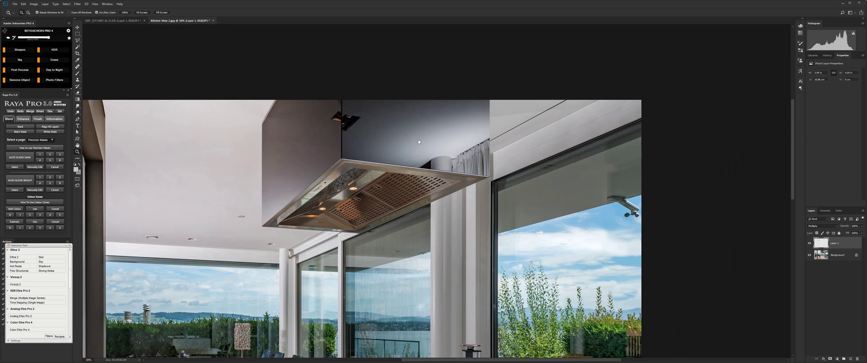
{"action": "left_click_drag", "start_coordinate": [420, 142], "coordinate": [391, 155]}
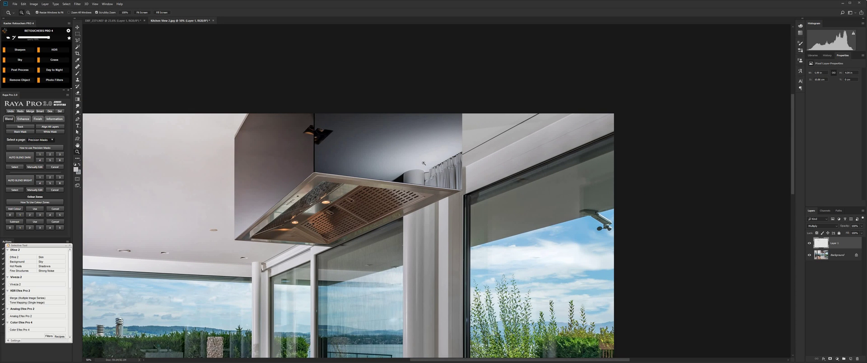
{"action": "key", "text": "ctrl+shift+alt+n"}
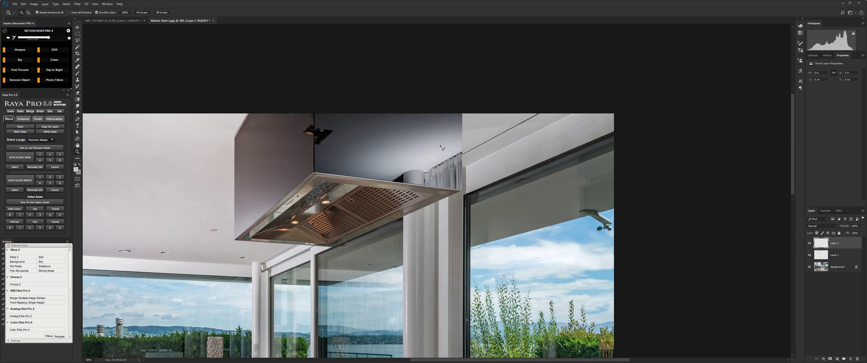
Step: Outline the range hood's bluish panel beside the curtain with the Polygonal Lasso and activate the Gradient tool
{"action": "key", "text": "l"}
{"action": "scroll", "coordinate": [444, 174], "scroll_direction": "up", "scroll_amount": 1}
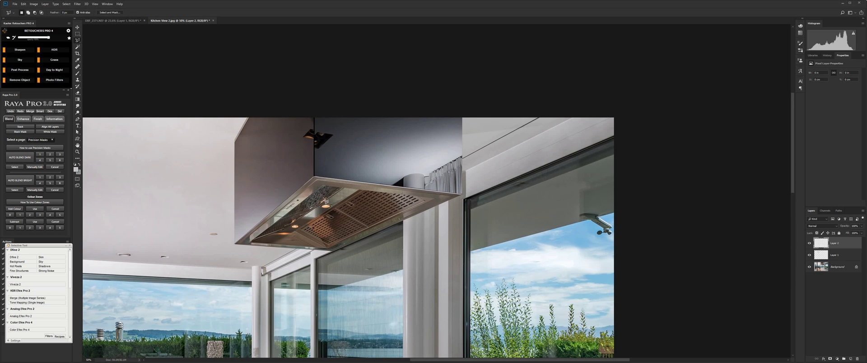
{"action": "scroll", "coordinate": [429, 193], "scroll_direction": "up", "scroll_amount": 1}
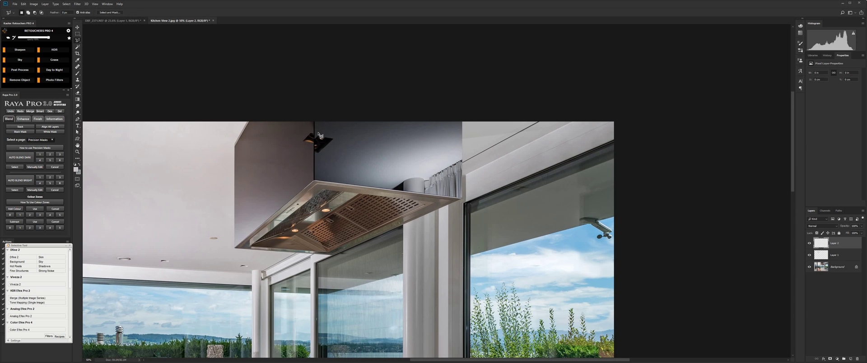
{"action": "left_click", "coordinate": [315, 121]}
{"action": "left_click", "coordinate": [315, 180]}
{"action": "left_click", "coordinate": [461, 198]}
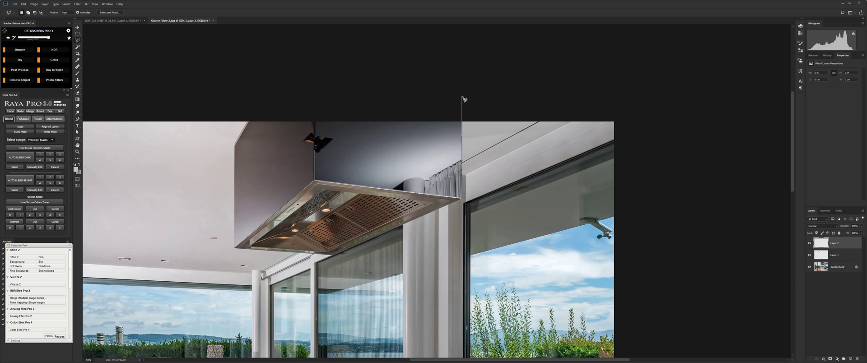
{"action": "double_click", "coordinate": [462, 97]}
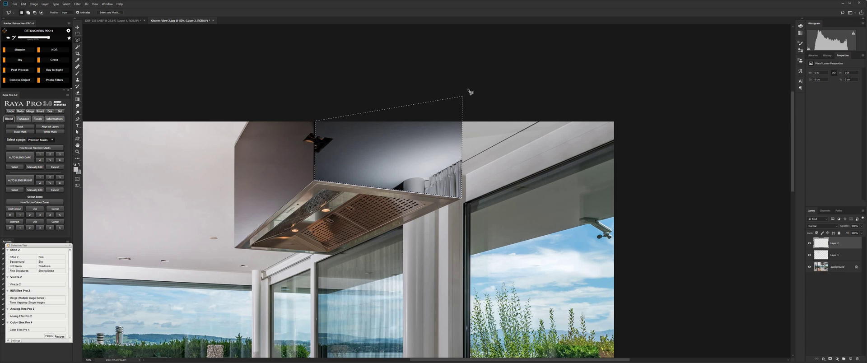
{"action": "key", "text": "g"}
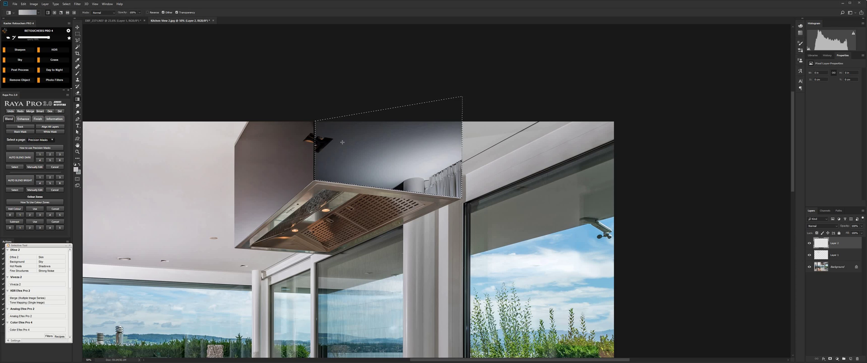
Step: Sample two grey tones from the range hood and fill the selected hood panel with a gradient between them
{"action": "scroll", "coordinate": [343, 143], "scroll_direction": "up", "scroll_amount": 1}
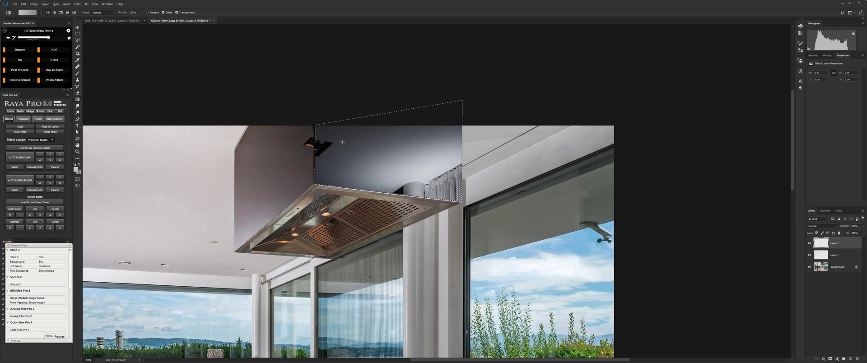
{"action": "left_click", "coordinate": [319, 129], "text": "alt"}
{"action": "key", "text": "x"}
{"action": "left_click", "coordinate": [251, 219], "text": "alt"}
{"action": "left_click_drag", "start_coordinate": [369, 149], "coordinate": [428, 183]}
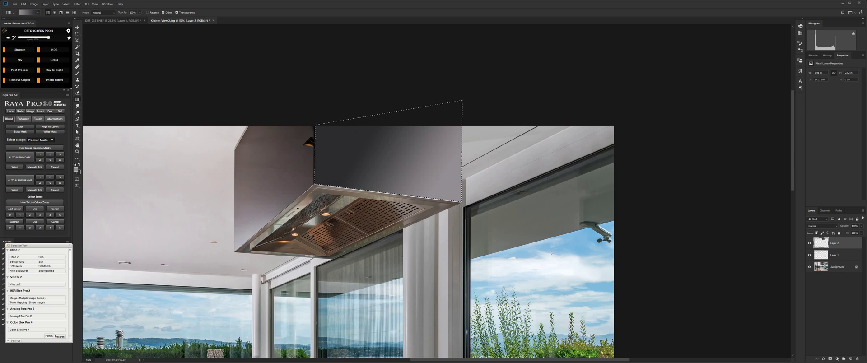
Step: Redraw the panel's gradient in several directions, finish with a diagonal blend darkest at its upper-left corner, and deselect
{"action": "left_click_drag", "start_coordinate": [284, 80], "coordinate": [361, 163]}
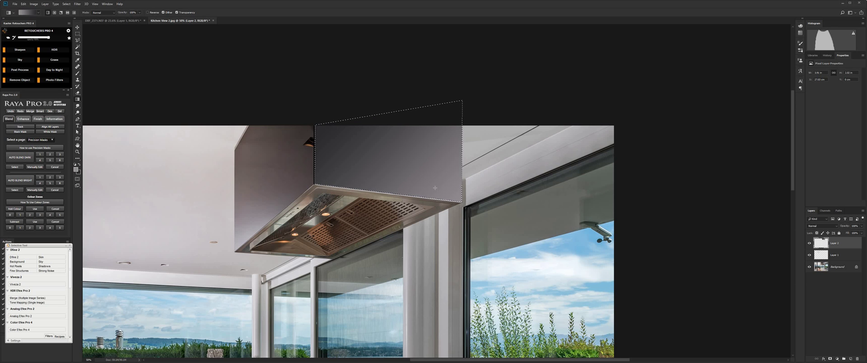
{"action": "left_click_drag", "start_coordinate": [510, 189], "coordinate": [498, 202]}
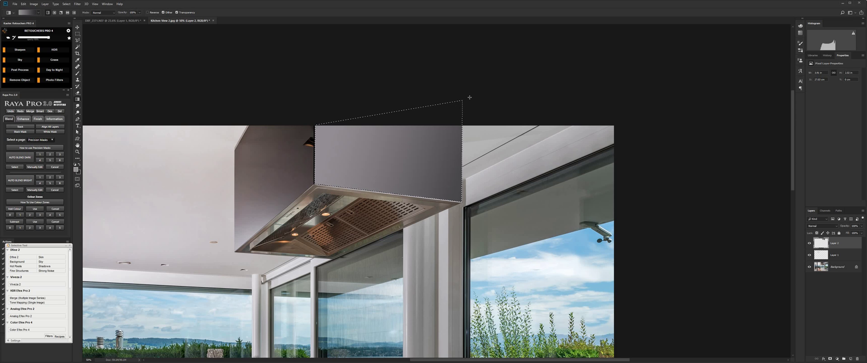
{"action": "left_click_drag", "start_coordinate": [254, 67], "coordinate": [486, 131]}
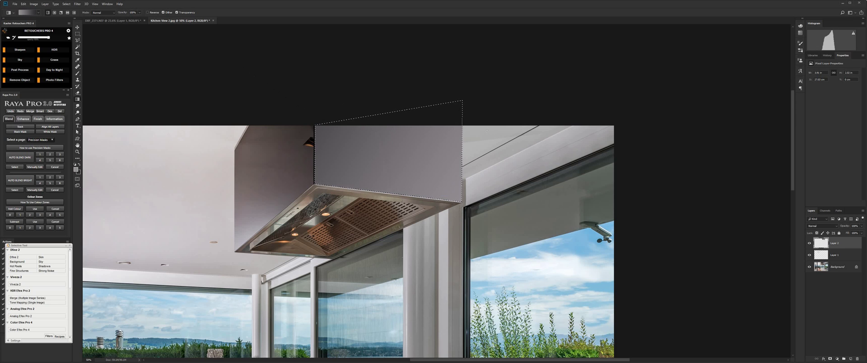
{"action": "left_click_drag", "start_coordinate": [283, 206], "coordinate": [283, 206]}
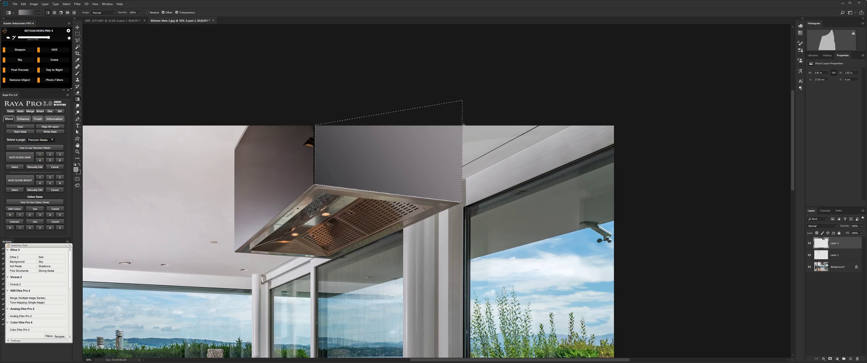
{"action": "left_click_drag", "start_coordinate": [464, 124], "coordinate": [310, 40]}
{"action": "left_click_drag", "start_coordinate": [372, 126], "coordinate": [347, 73]}
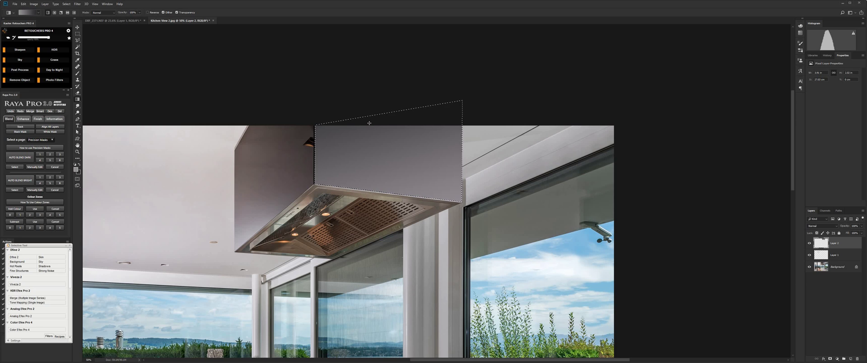
{"action": "left_click_drag", "start_coordinate": [430, 173], "coordinate": [319, 103]}
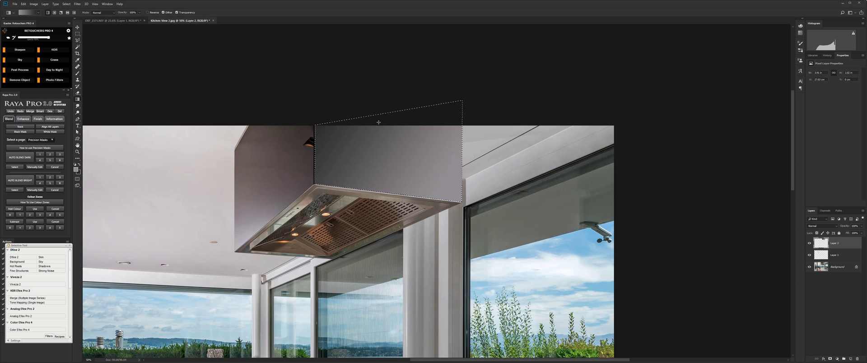
{"action": "left_click_drag", "start_coordinate": [409, 183], "coordinate": [309, 58]}
{"action": "left_click_drag", "start_coordinate": [394, 174], "coordinate": [338, 103]}
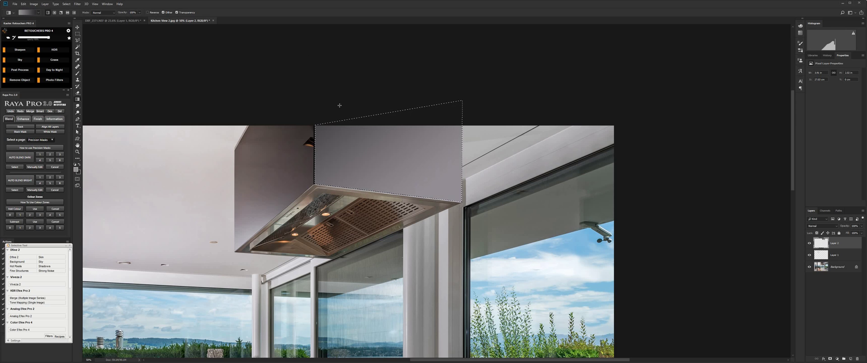
{"action": "left_click_drag", "start_coordinate": [395, 179], "coordinate": [335, 117]}
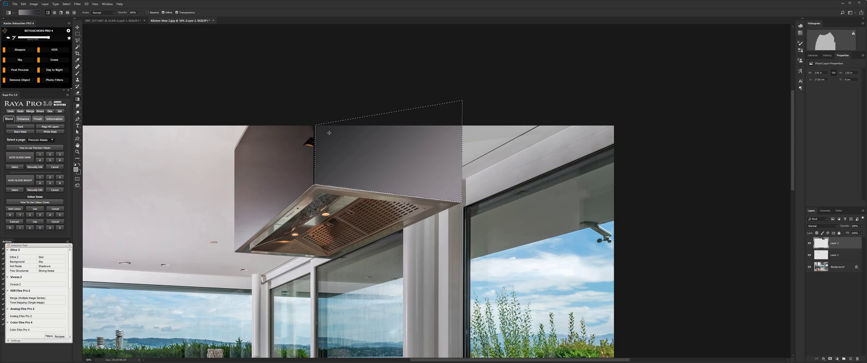
{"action": "key", "text": "ctrl+d"}
Step: Add a layer mask to Layer 2 and paint black on it with a smaller brush to restore the covered ceiling light
{"action": "key", "text": "b"}
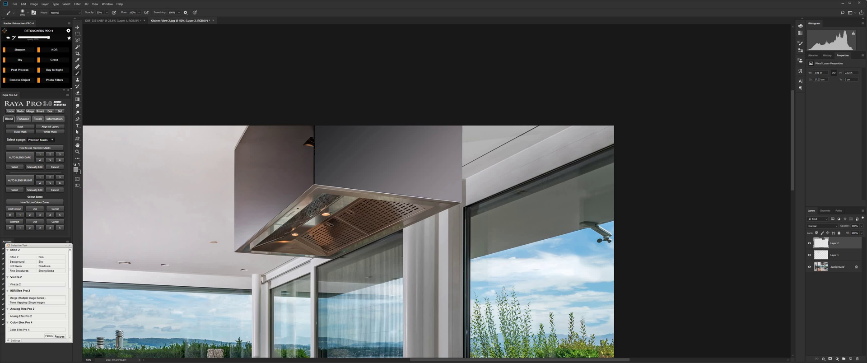
{"action": "left_click", "coordinate": [830, 358]}
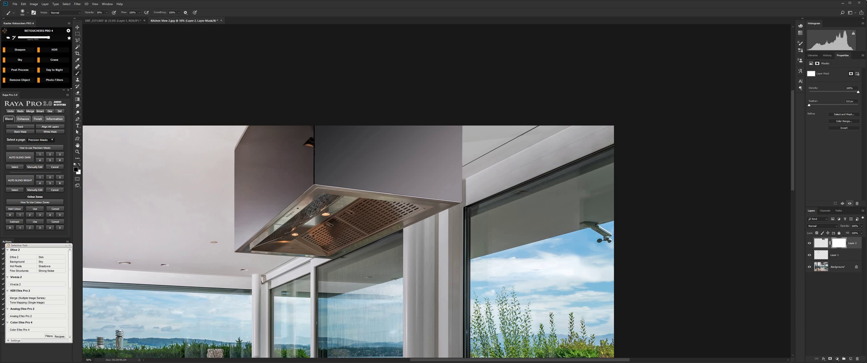
{"action": "key", "text": "bracketleft"}
{"action": "key", "text": "bracketleft"}
{"action": "key", "text": "bracketleft"}
{"action": "key", "text": "bracketleft"}
{"action": "key", "text": "bracketleft"}
{"action": "key", "text": "bracketleft"}
{"action": "left_click", "coordinate": [324, 148]}
{"action": "left_click", "coordinate": [324, 148]}
{"action": "left_click", "coordinate": [322, 148]}
Step: Examine the retouched range hood and ceiling in the full kitchen image
{"action": "key", "text": "ctrl+0"}
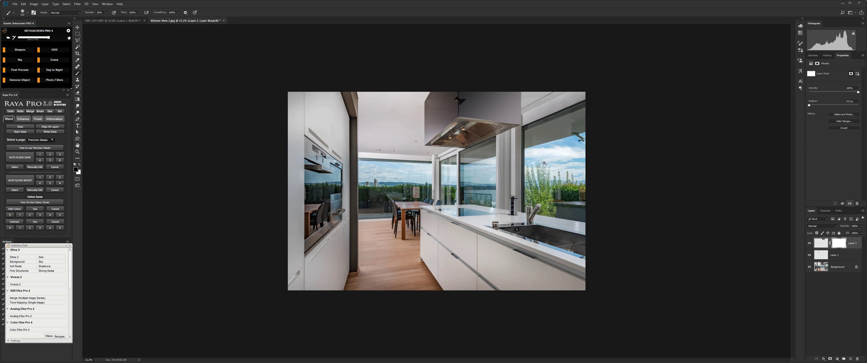
{"action": "key", "text": "z"}
{"action": "left_click_drag", "start_coordinate": [533, 191], "coordinate": [572, 192]}
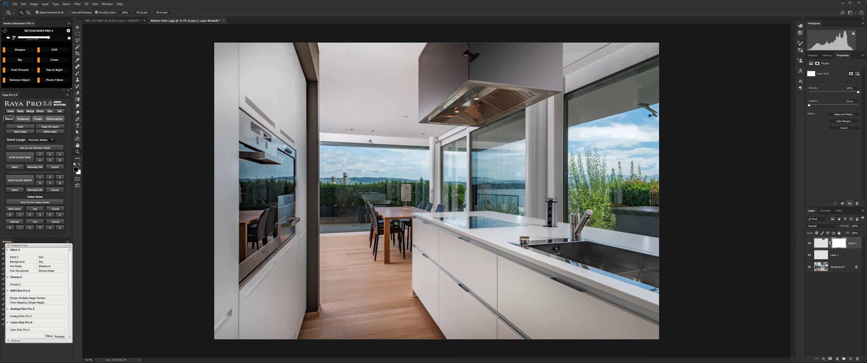